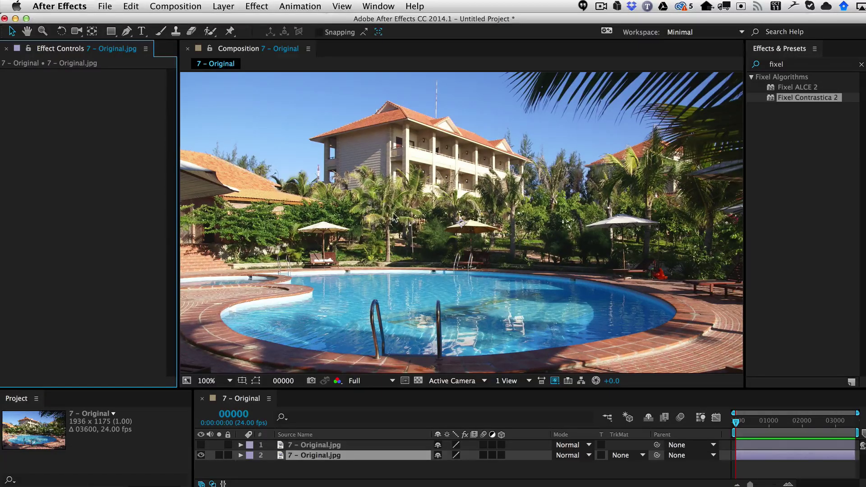
Step: Find the Curves effect and apply it to the lower pool photo layer
{"action": "left_click", "coordinate": [790, 64]}
{"action": "type", "text": "curves"}
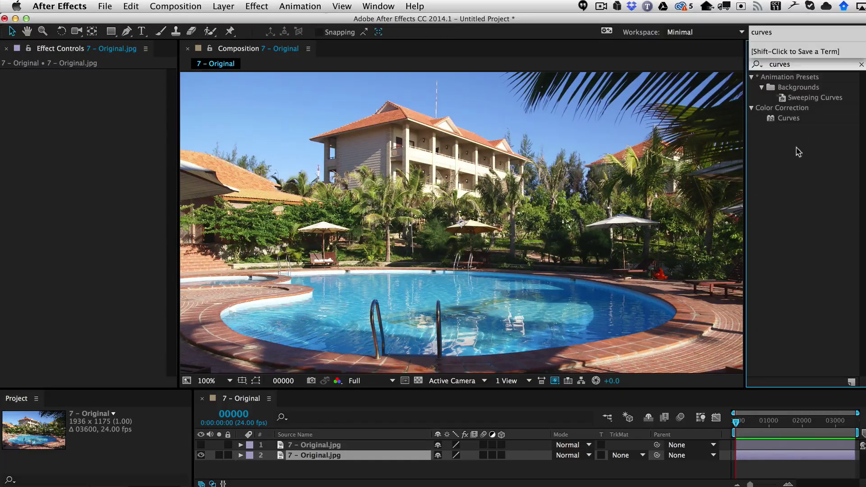
{"action": "left_click_drag", "start_coordinate": [788, 118], "coordinate": [163, 294]}
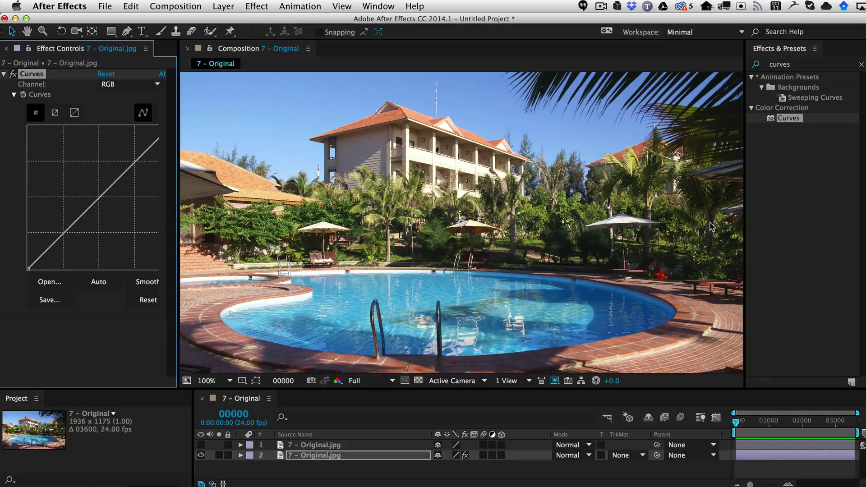
Step: Add shadow and highlight points to bend the RGB curve into a contrast-boosting S-shape
{"action": "left_click_drag", "start_coordinate": [745, 222], "coordinate": [817, 206]}
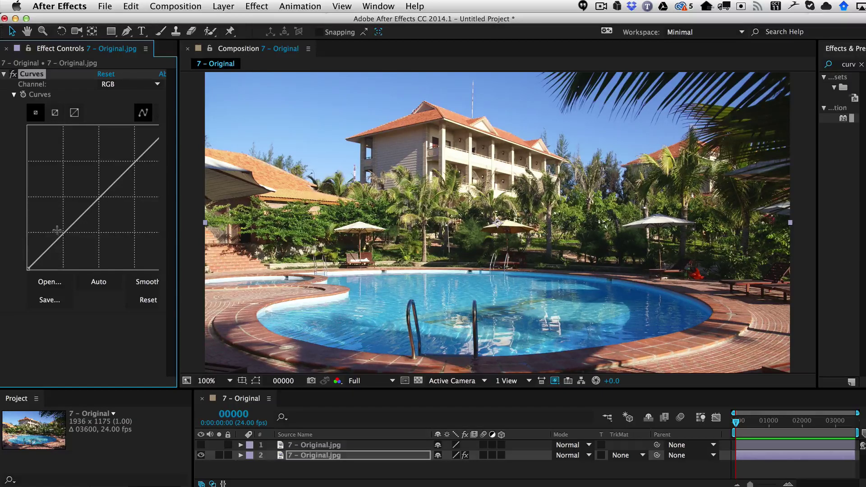
{"action": "left_click_drag", "start_coordinate": [58, 231], "coordinate": [72, 241]}
{"action": "left_click_drag", "start_coordinate": [131, 171], "coordinate": [134, 155]}
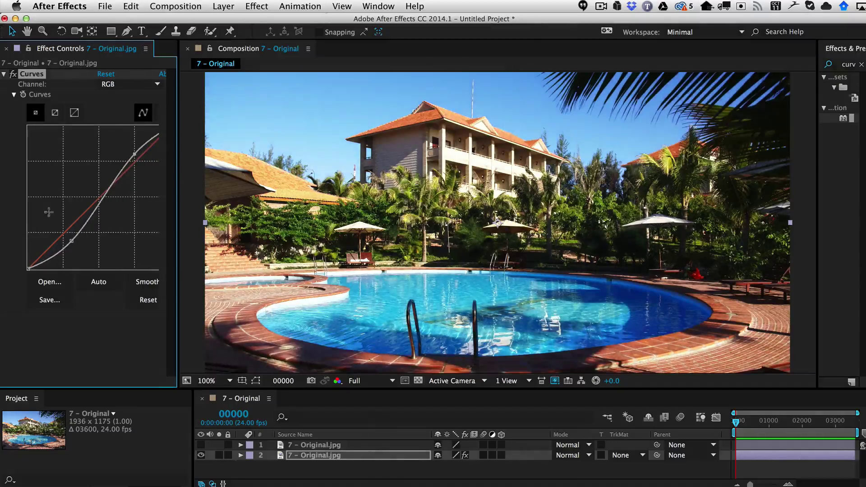
{"action": "mouse_move", "coordinate": [71, 241]}
{"action": "left_mouse_down"}
{"action": "mouse_move", "coordinate": [68, 228]}
{"action": "mouse_move", "coordinate": [62, 246]}
{"action": "left_mouse_up"}
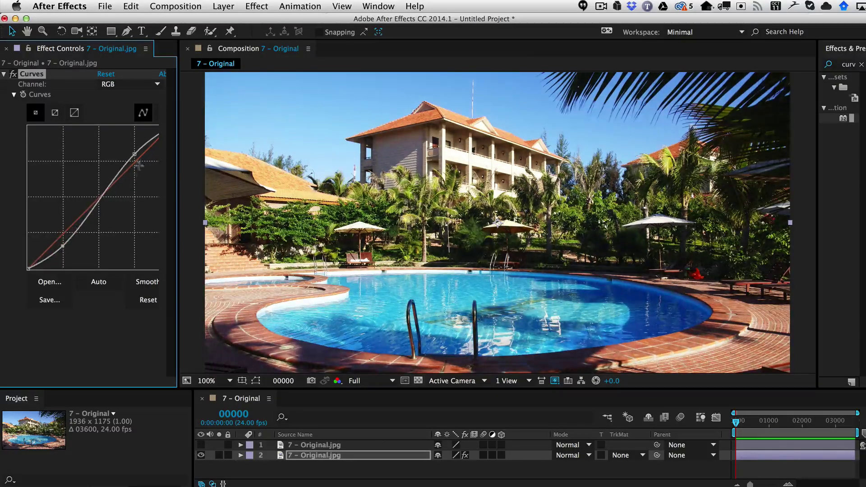
{"action": "left_click_drag", "start_coordinate": [134, 154], "coordinate": [132, 146]}
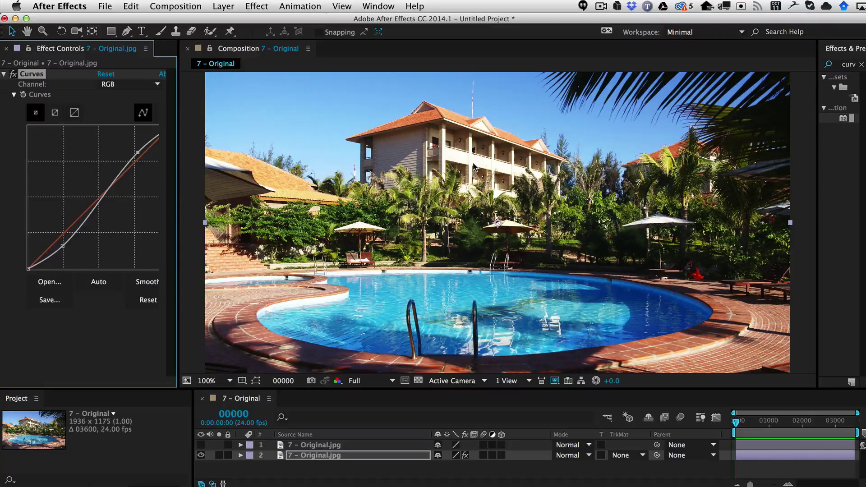
Step: Make the top photo layer visible and apply Fixel Contrastica 2 to it
{"action": "left_click", "coordinate": [316, 445]}
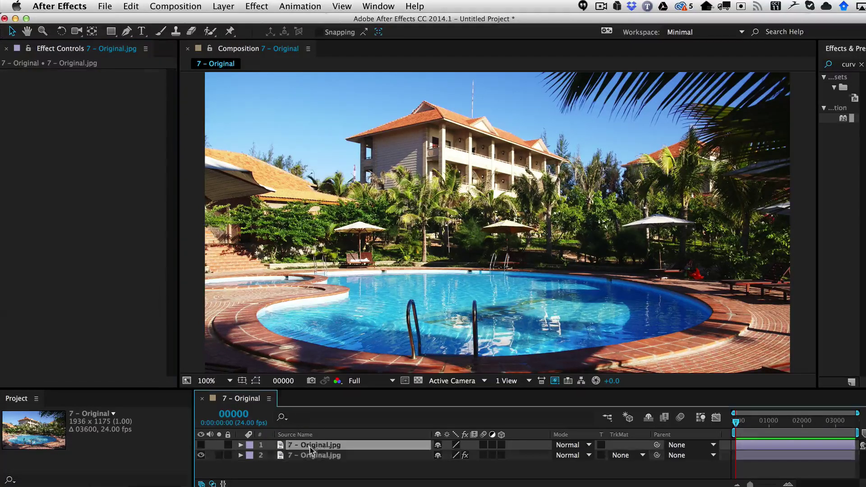
{"action": "left_click", "coordinate": [202, 445]}
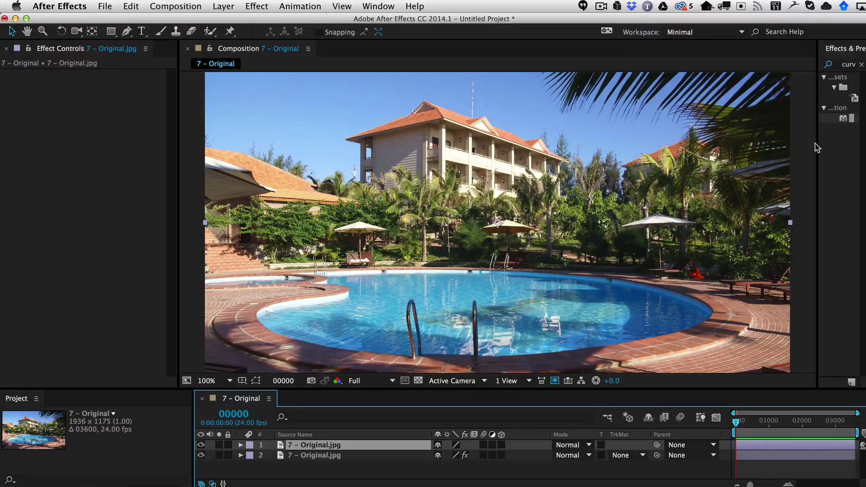
{"action": "left_click_drag", "start_coordinate": [818, 143], "coordinate": [750, 141]}
{"action": "left_click", "coordinate": [794, 64]}
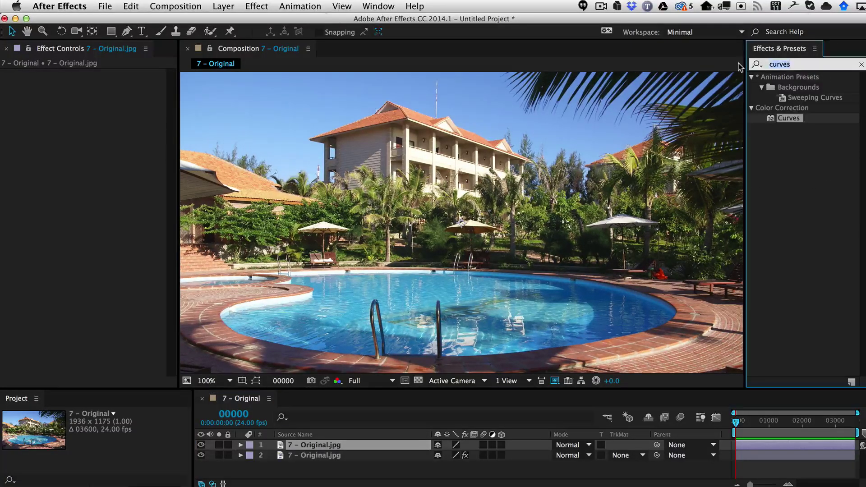
{"action": "type", "text": "fixel"}
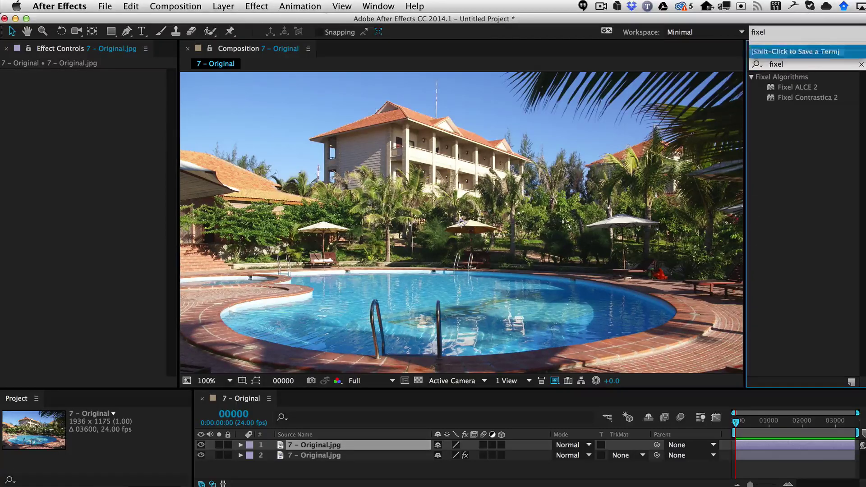
{"action": "double_click", "coordinate": [816, 98]}
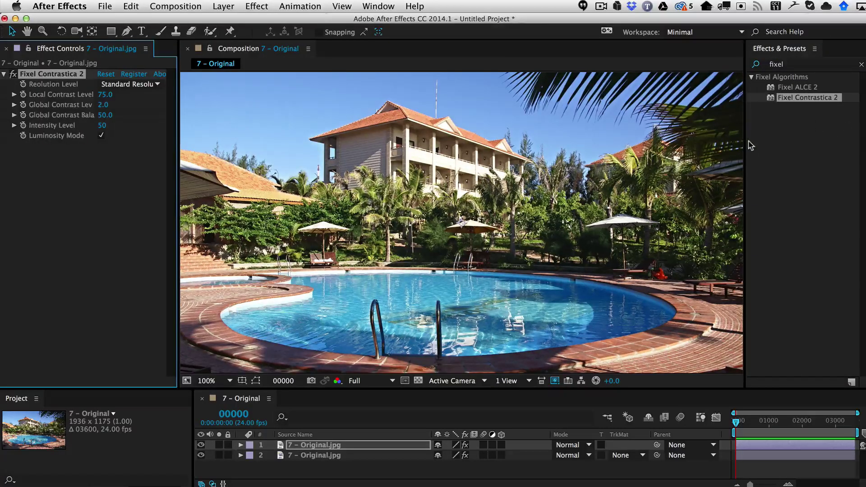
Step: Toggle the Fixel effect off and on to compare, leaving it enabled
{"action": "left_click_drag", "start_coordinate": [746, 140], "coordinate": [793, 133]}
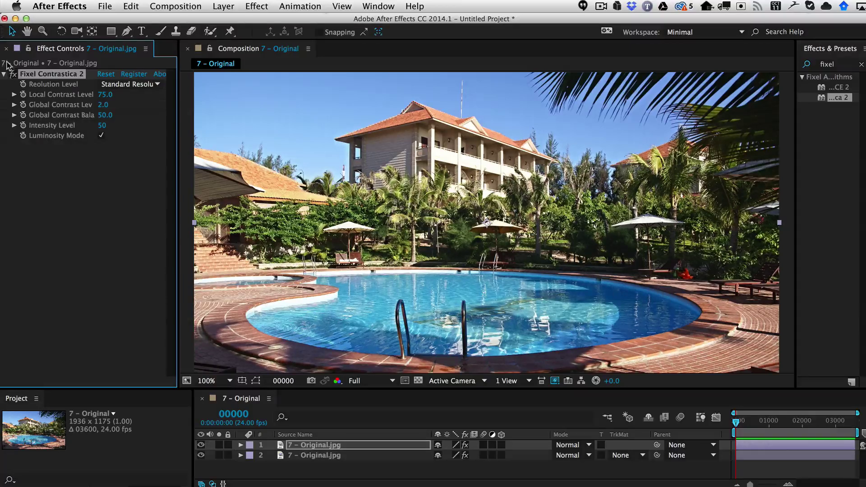
{"action": "left_click", "coordinate": [13, 74]}
{"action": "left_click", "coordinate": [13, 74]}
{"action": "left_click", "coordinate": [13, 74]}
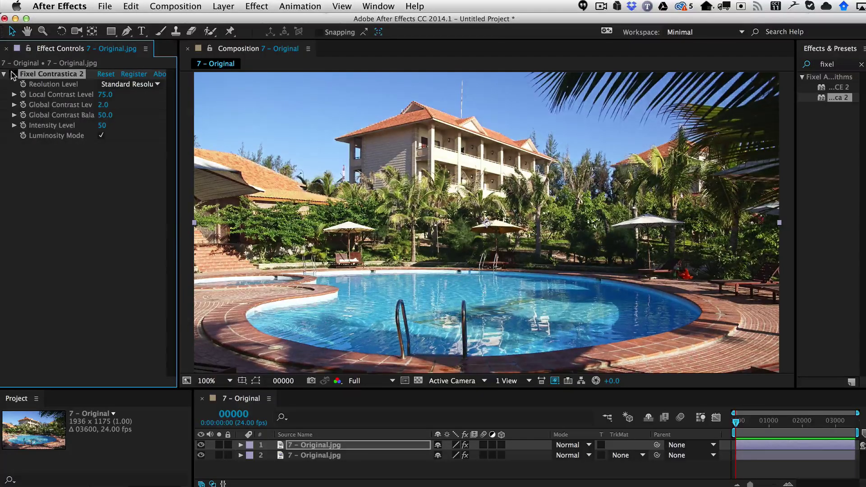
{"action": "left_click", "coordinate": [13, 74]}
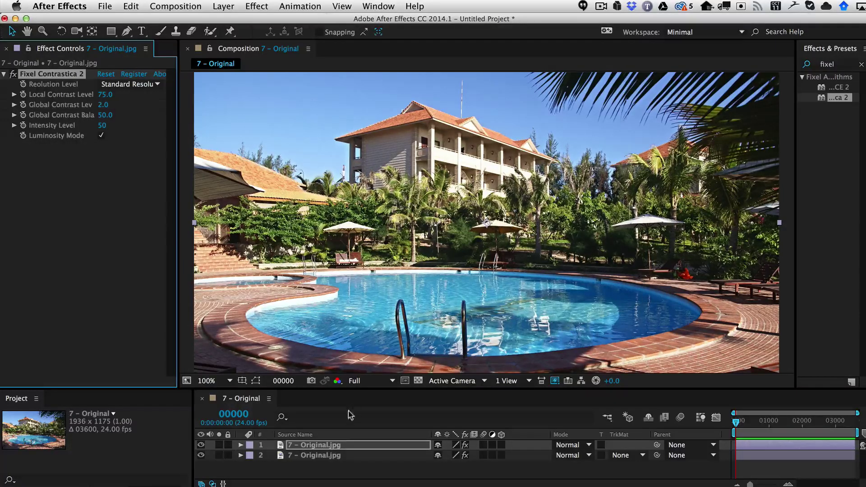
Step: Set the top layer's Mask 1 mode from None to Add
{"action": "left_click", "coordinate": [336, 445]}
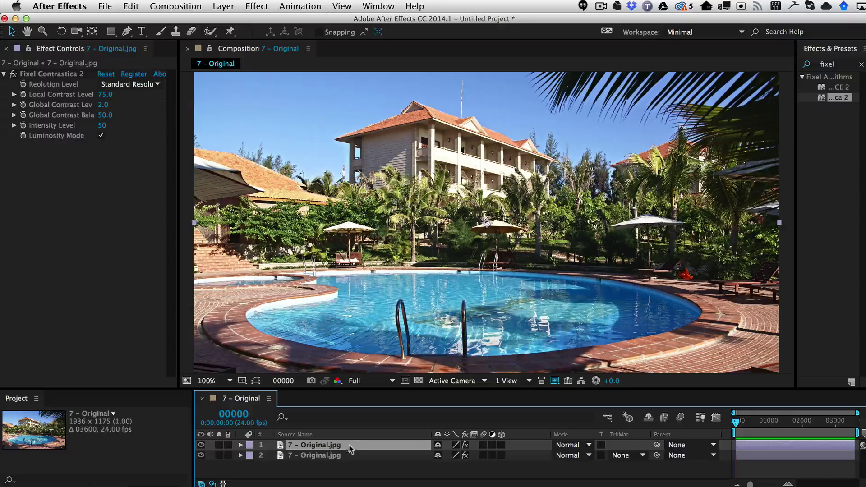
{"action": "key", "text": "m"}
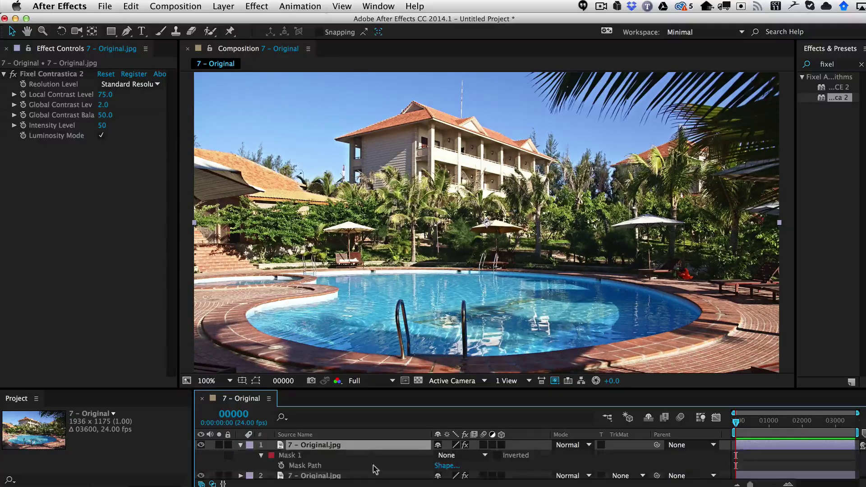
{"action": "left_click", "coordinate": [305, 466]}
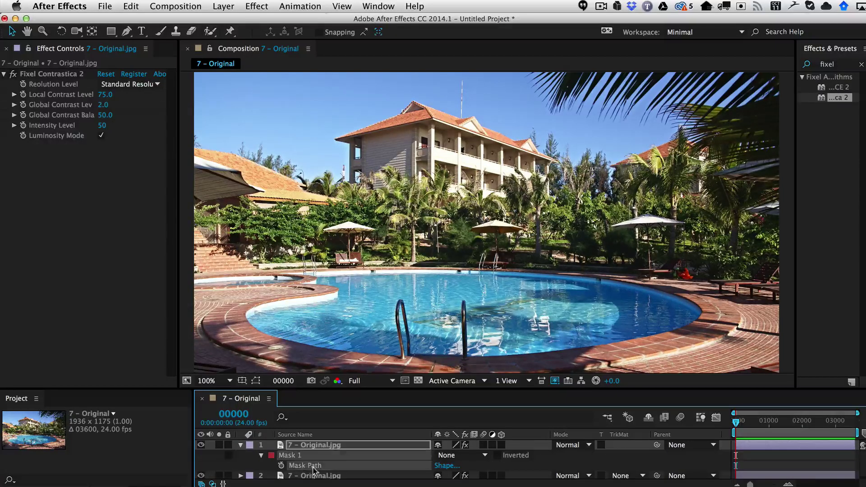
{"action": "left_click", "coordinate": [445, 456]}
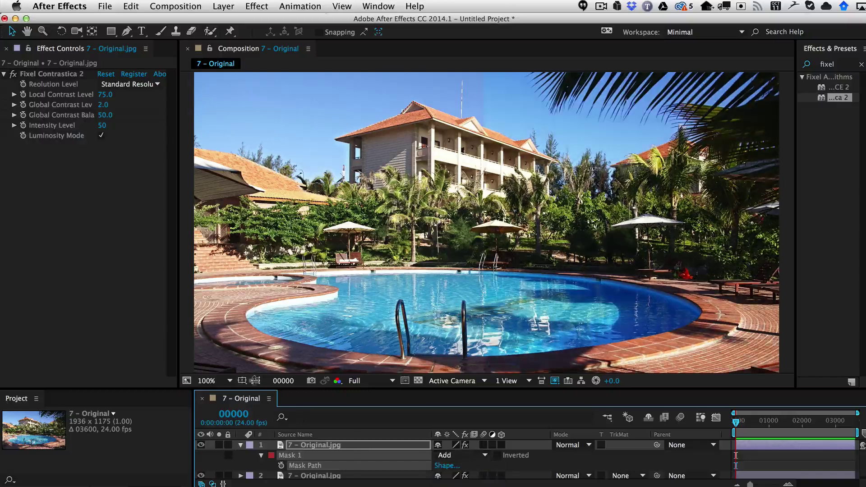
{"action": "left_click", "coordinate": [232, 466]}
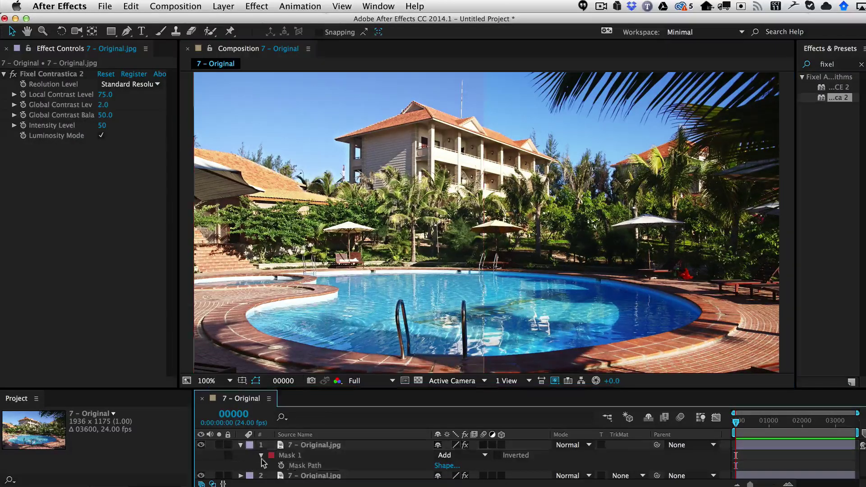
{"action": "left_click", "coordinate": [261, 455]}
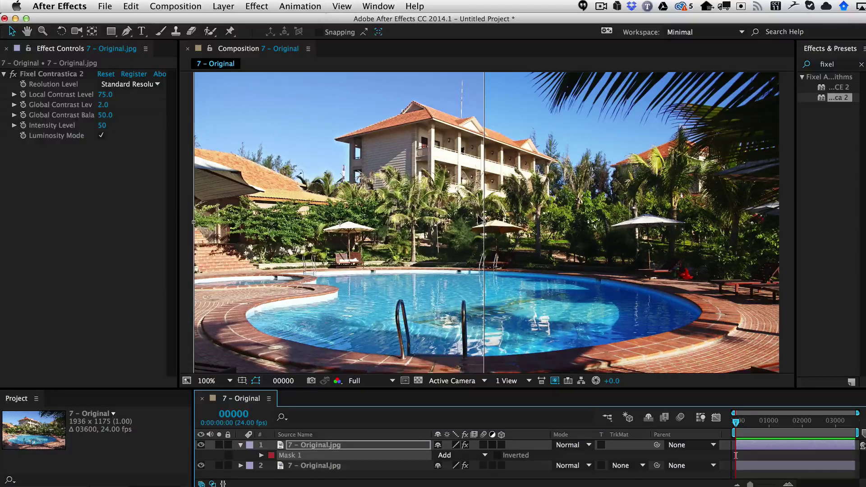
Step: Slide the mask's split line across the photo, ending just right of the hotel
{"action": "left_click_drag", "start_coordinate": [479, 219], "coordinate": [574, 225]}
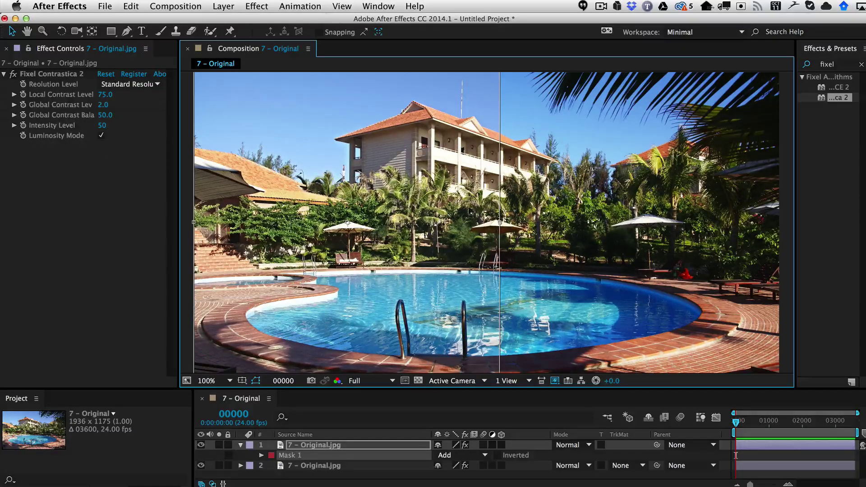
{"action": "left_click_drag", "start_coordinate": [499, 222], "coordinate": [612, 229]}
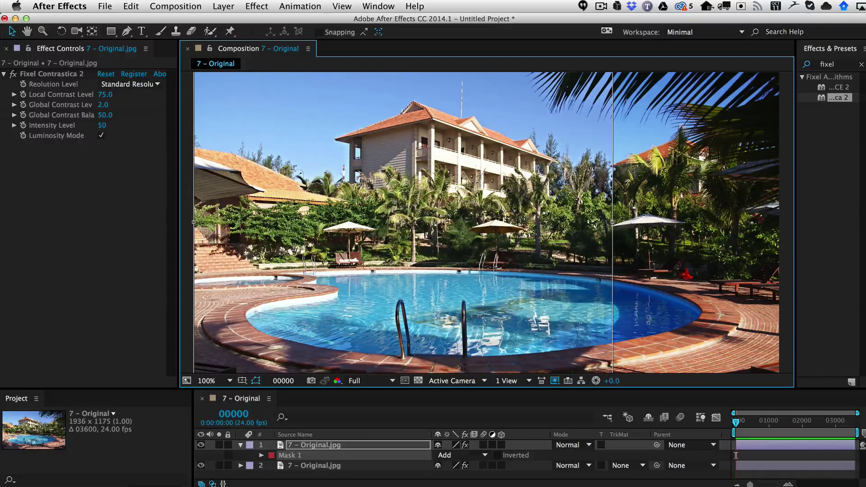
{"action": "left_click_drag", "start_coordinate": [610, 221], "coordinate": [660, 234]}
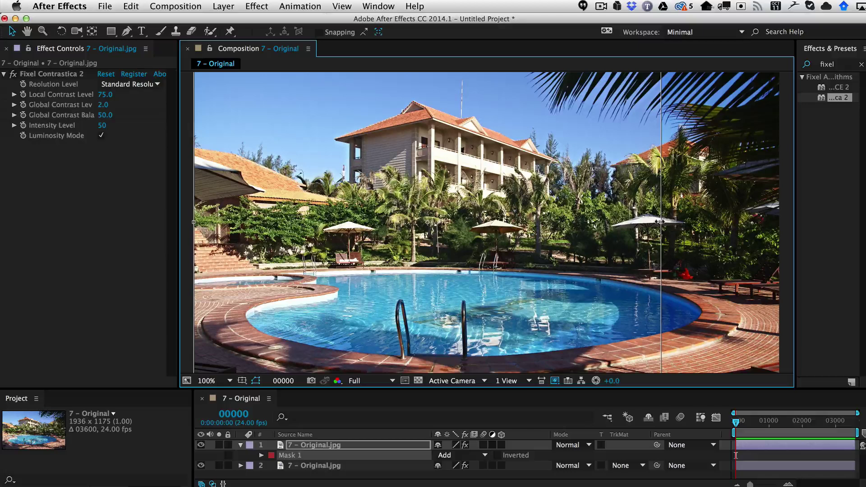
{"action": "left_click_drag", "start_coordinate": [662, 221], "coordinate": [521, 222]}
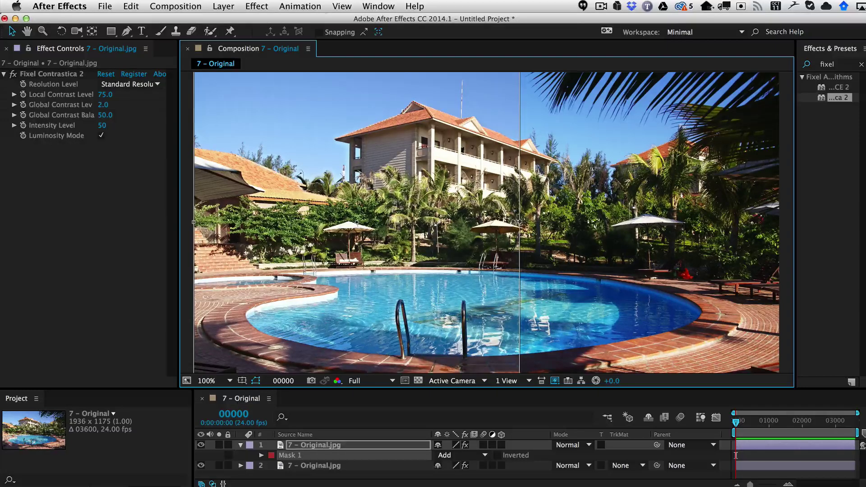
{"action": "left_click_drag", "start_coordinate": [520, 222], "coordinate": [600, 224]}
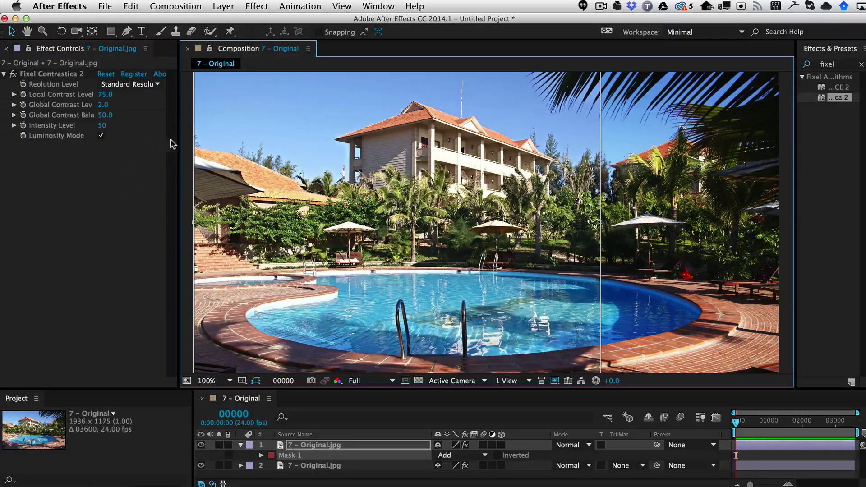
Step: Set Global Contrast Level 1.7, Global Contrast Balance 60.0 and Intensity Level 74
{"action": "left_click_drag", "start_coordinate": [178, 133], "coordinate": [212, 133]}
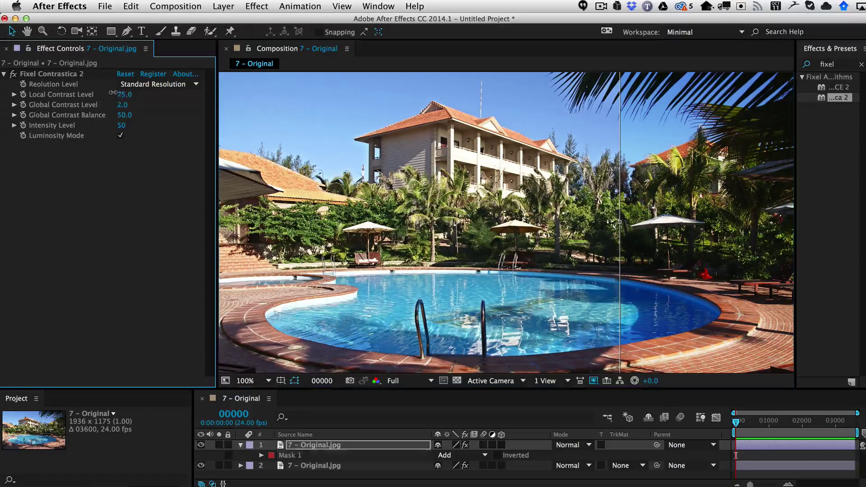
{"action": "left_click_drag", "start_coordinate": [121, 105], "coordinate": [121, 95]}
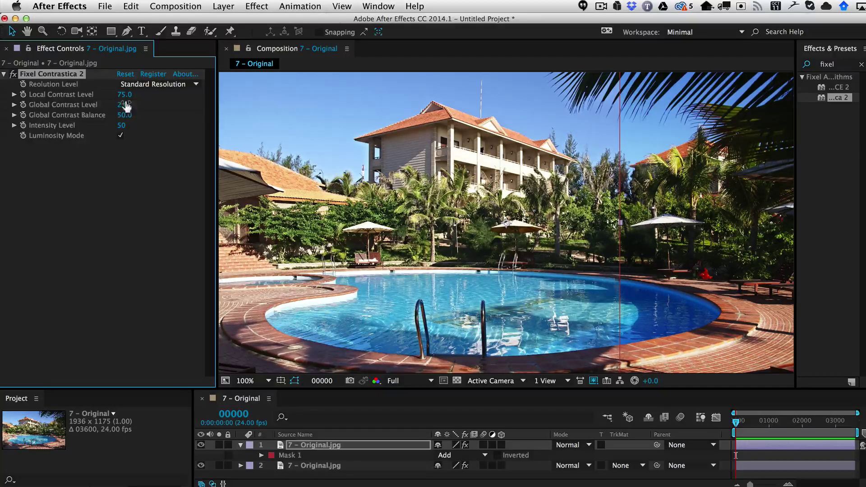
{"action": "mouse_move", "coordinate": [122, 105]}
{"action": "left_mouse_down"}
{"action": "mouse_move", "coordinate": [148, 100]}
{"action": "mouse_move", "coordinate": [124, 101]}
{"action": "left_mouse_up"}
{"action": "left_click_drag", "start_coordinate": [121, 115], "coordinate": [131, 117]}
{"action": "left_click_drag", "start_coordinate": [121, 125], "coordinate": [151, 136]}
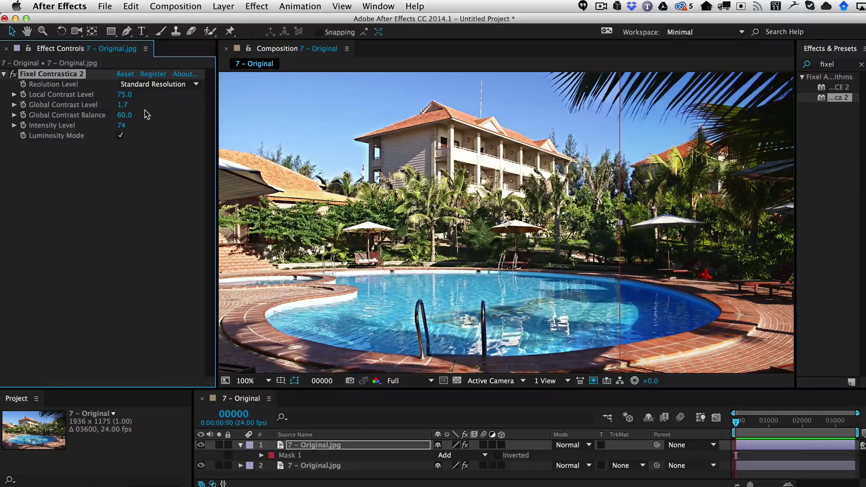
Step: Reset Fixel Contrastica 2 to Global Contrast Level 2.0, Balance 50.0, Intensity 50
{"action": "left_click", "coordinate": [122, 75]}
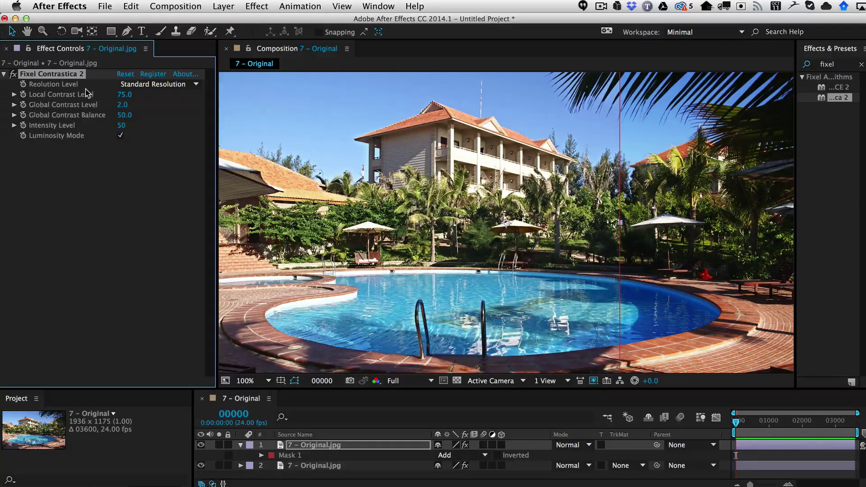